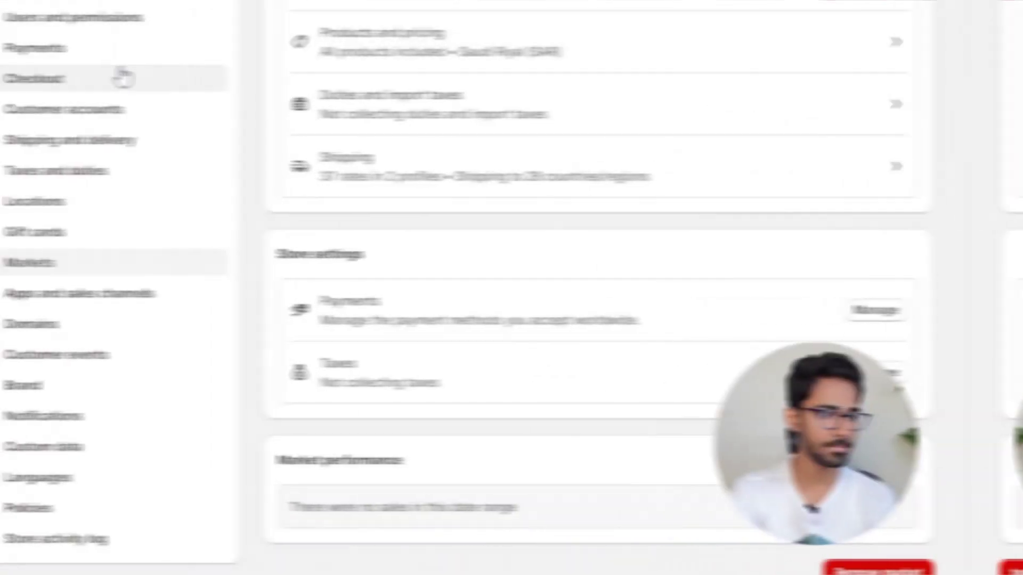
Step: In Payments settings, find PayPal under Supported payment methods and review its 2% transaction fee
click(80, 50)
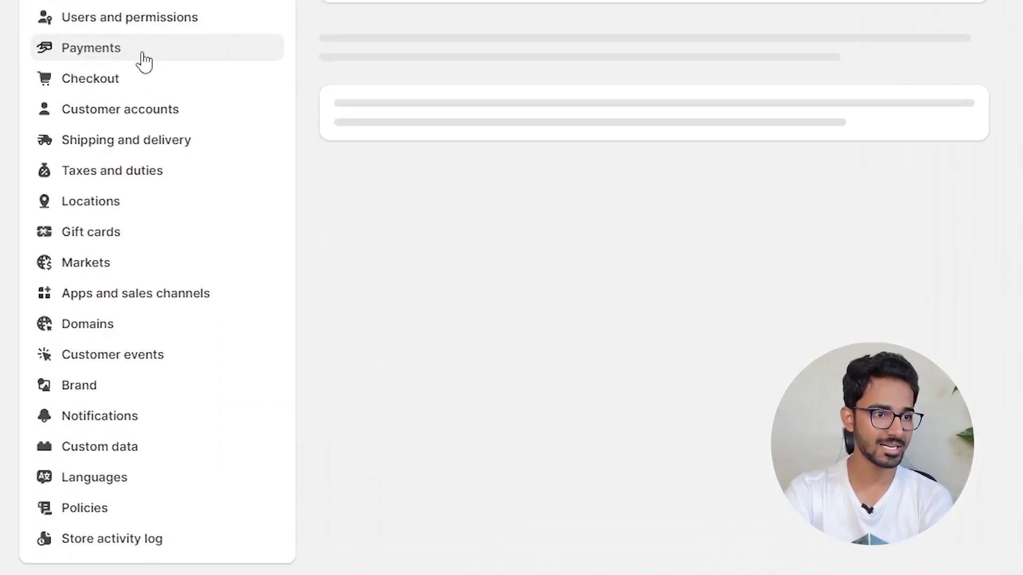
scroll(799, 38, down, 5)
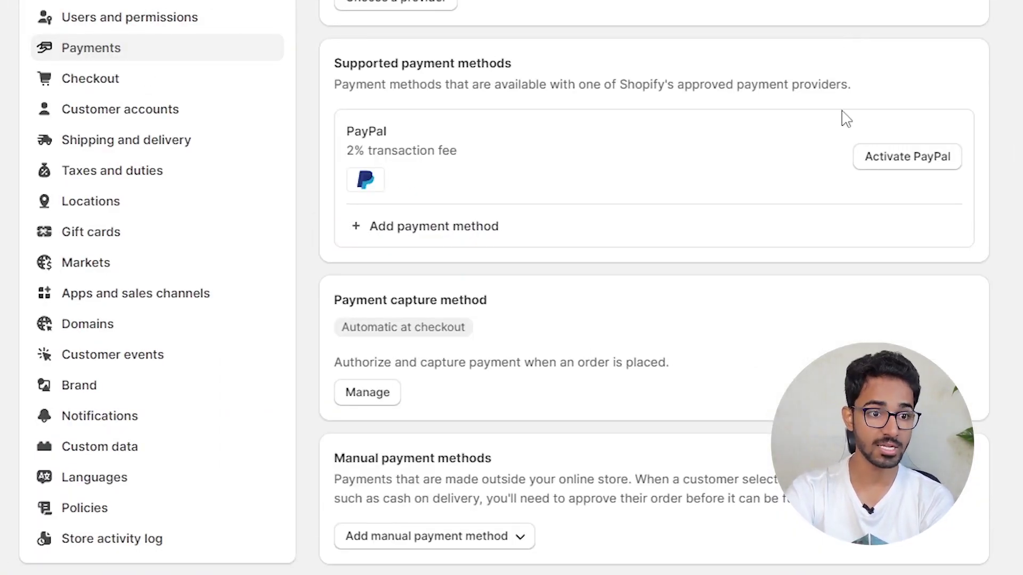
drag(397, 168, 577, 139)
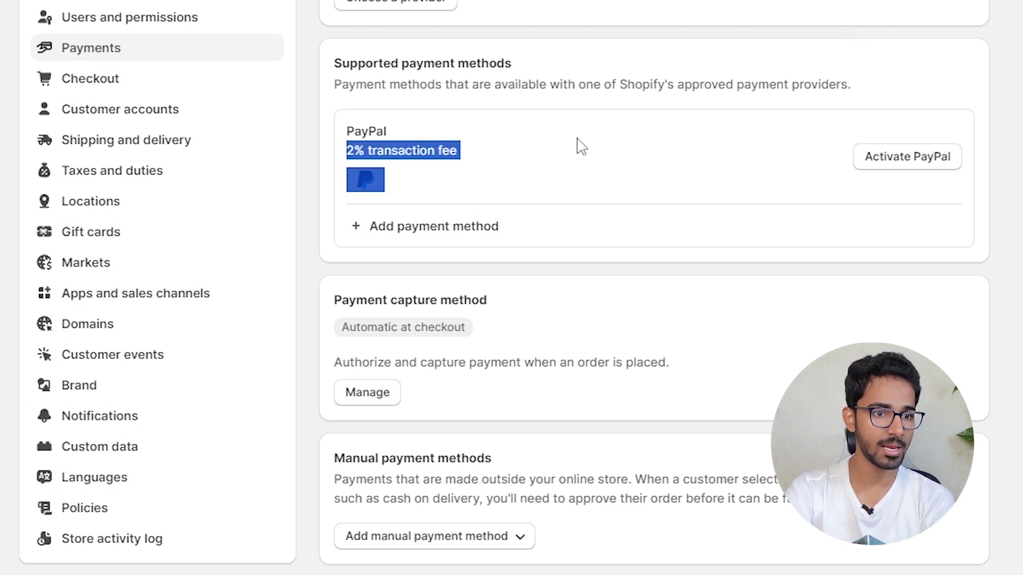
click(588, 139)
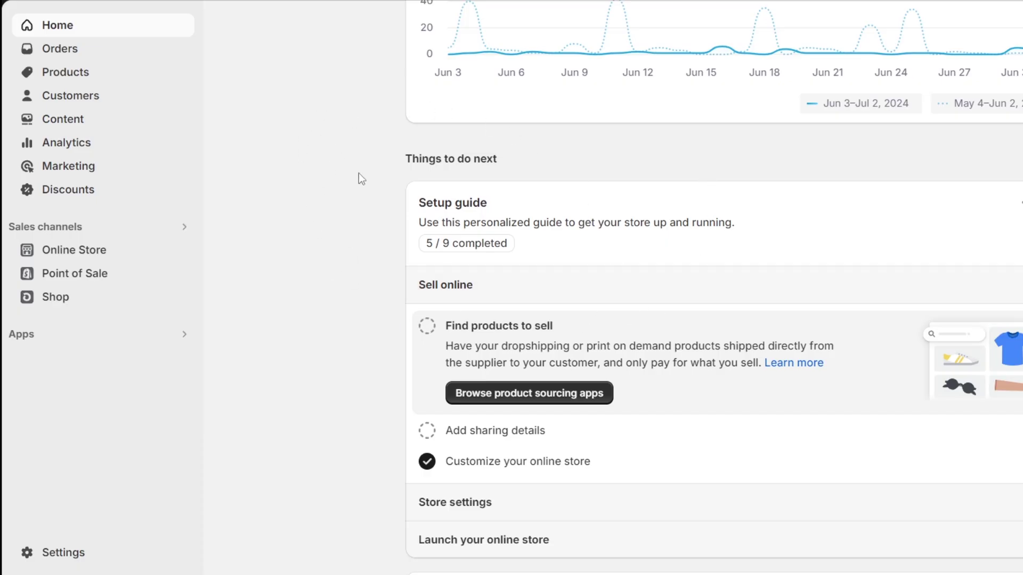
Step: Open Settings > Payments and review the Shopify Payments benefits text
click(23, 559)
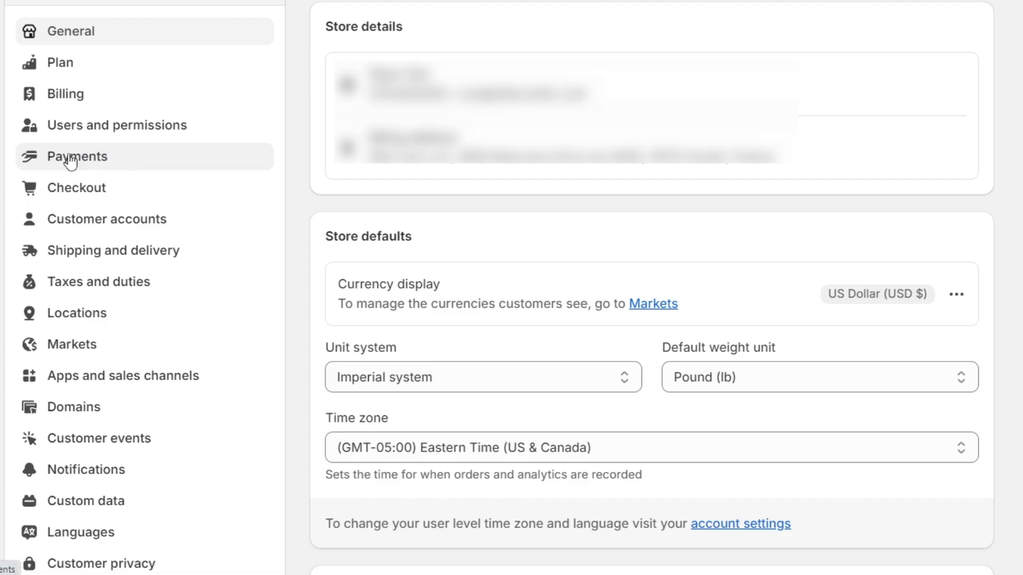
click(71, 162)
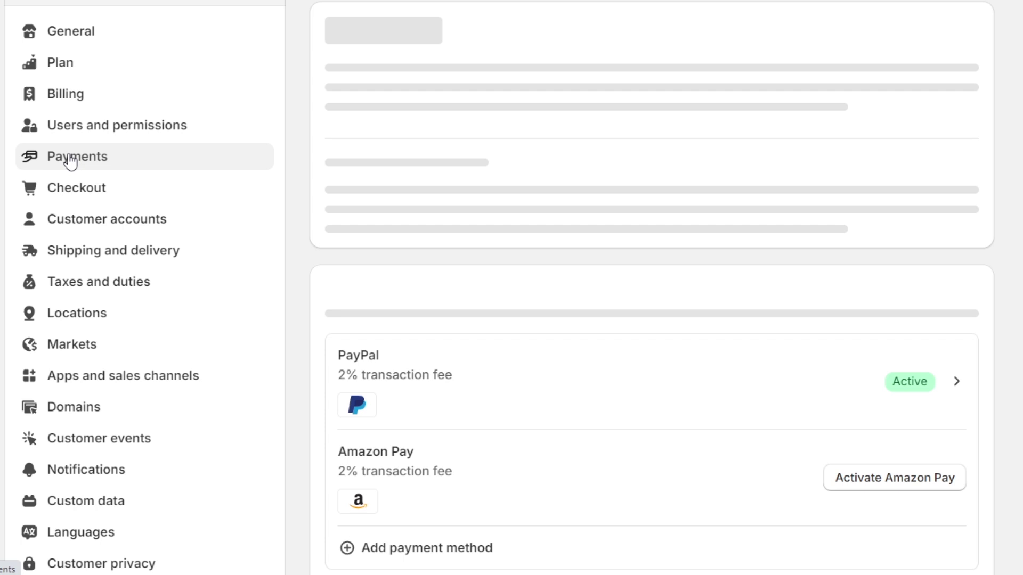
drag(592, 195, 319, 60)
click(698, 171)
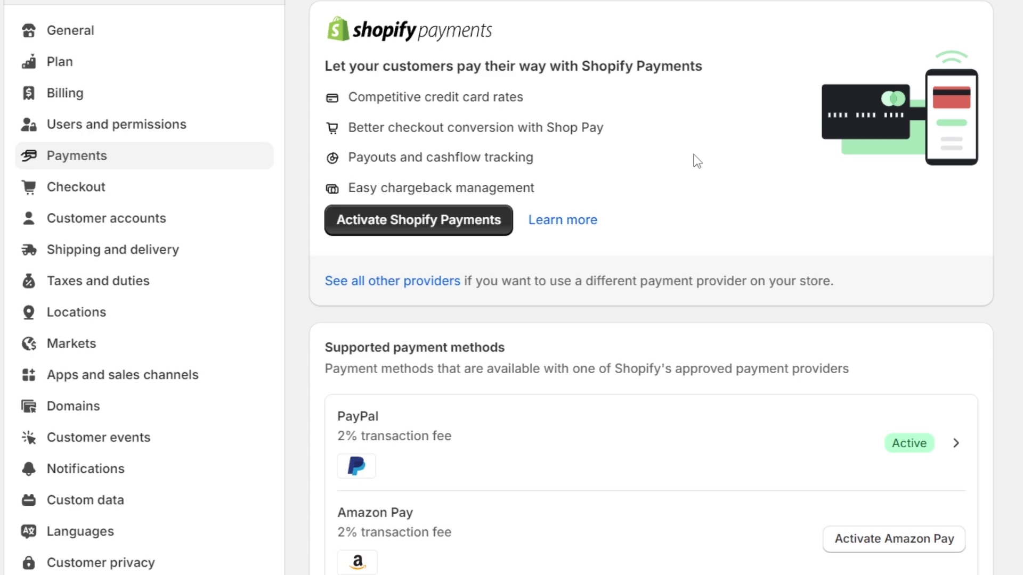
Step: Browse the full list of third-party payment providers, then go to General store settings
scroll(695, 162, down, 5)
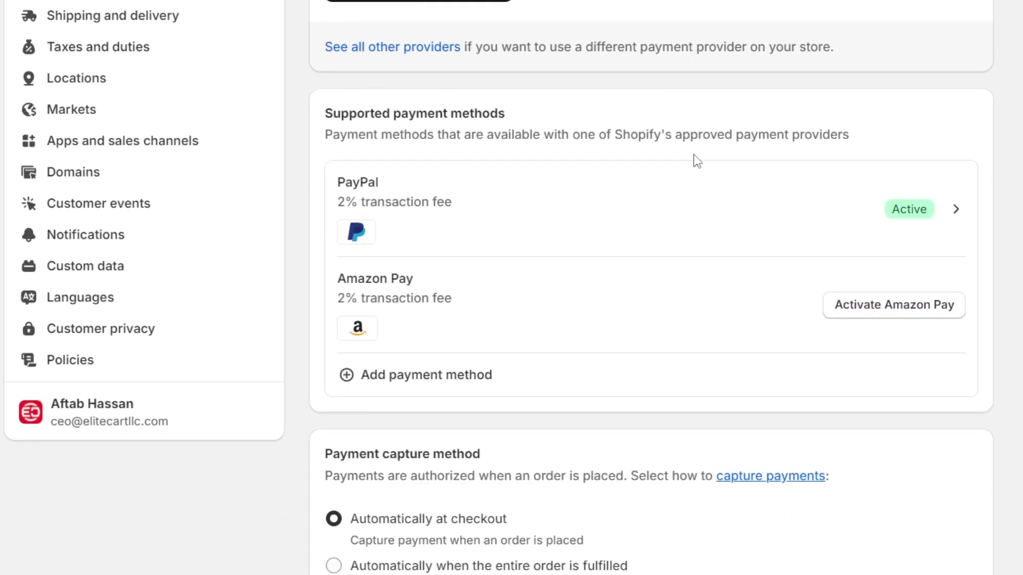
scroll(697, 161, down, 4)
scroll(695, 162, up, 8)
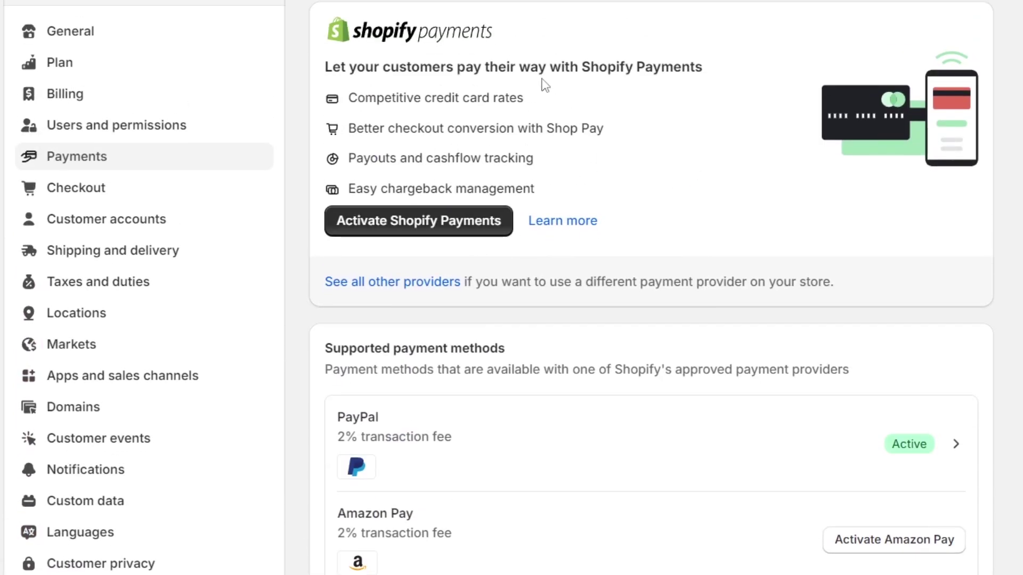
click(403, 286)
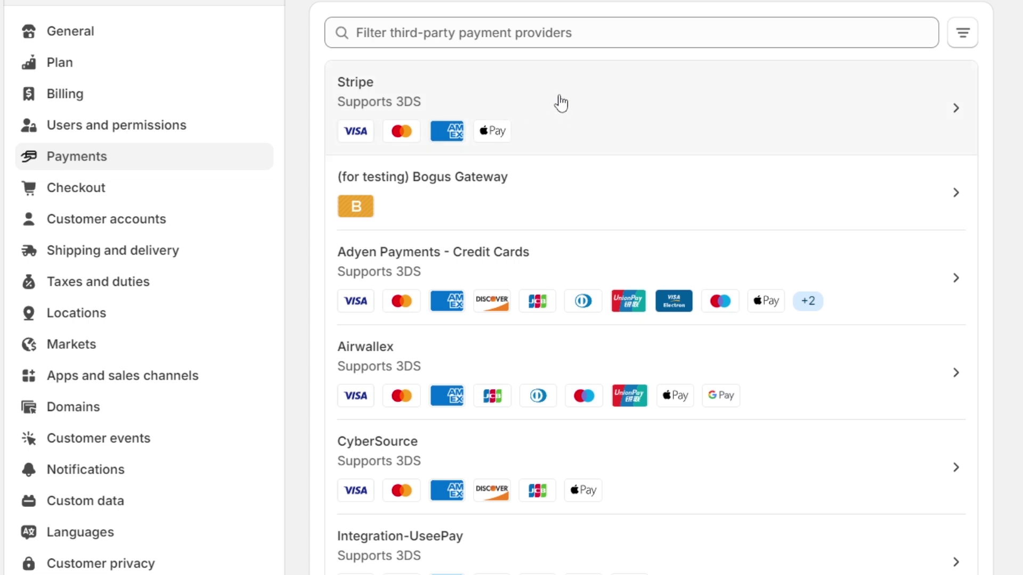
click(190, 31)
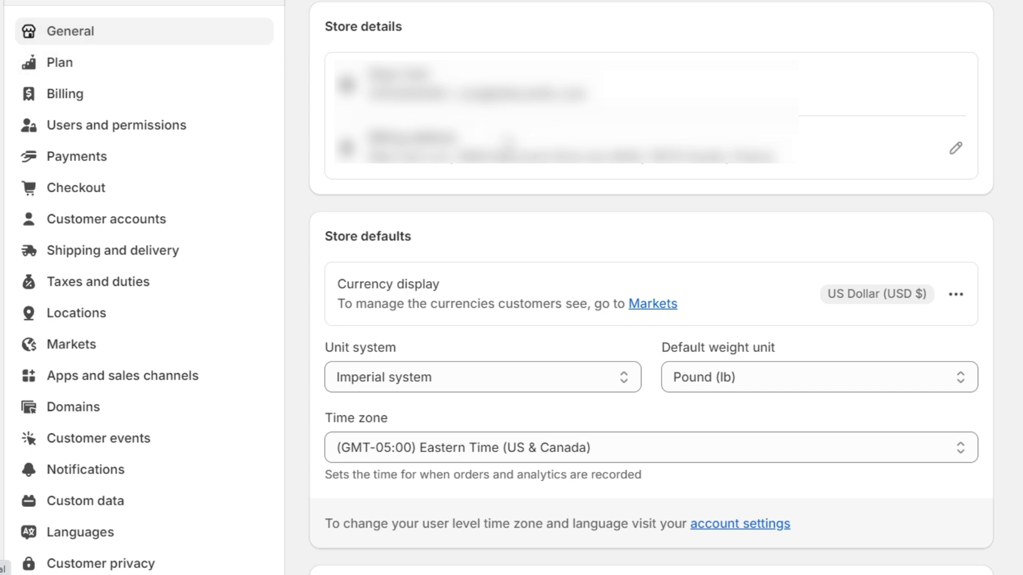
Step: Check the store's billing information without saving changes, then go back to Payments settings
click(955, 148)
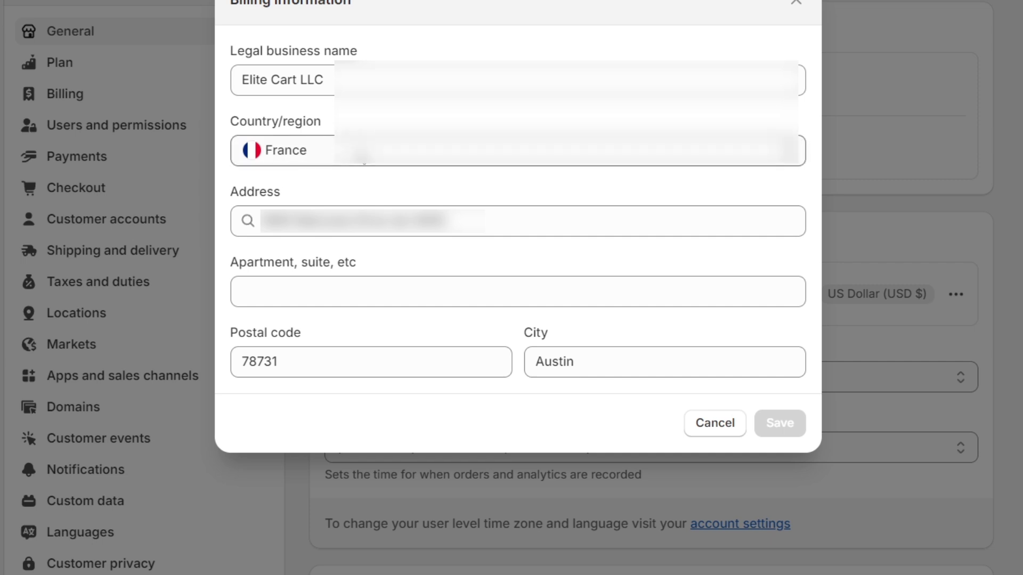
click(795, 8)
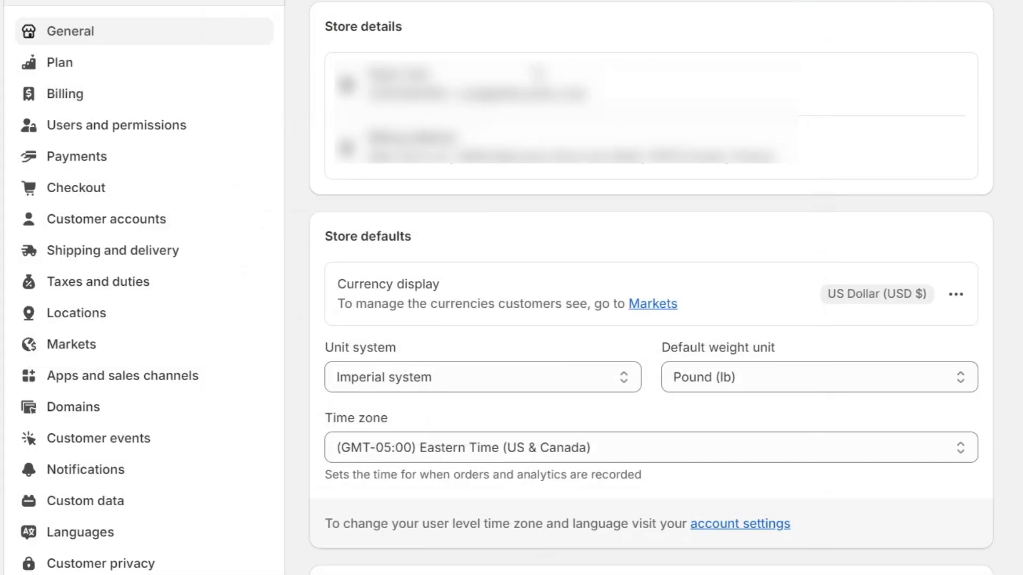
click(152, 168)
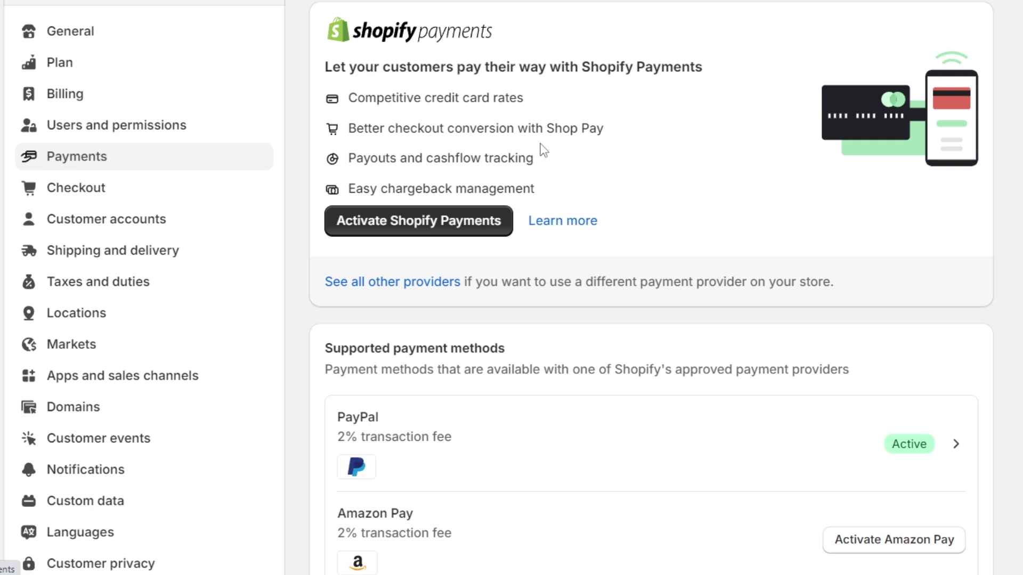
Step: Choose Stripe from the third-party payment providers list
click(377, 291)
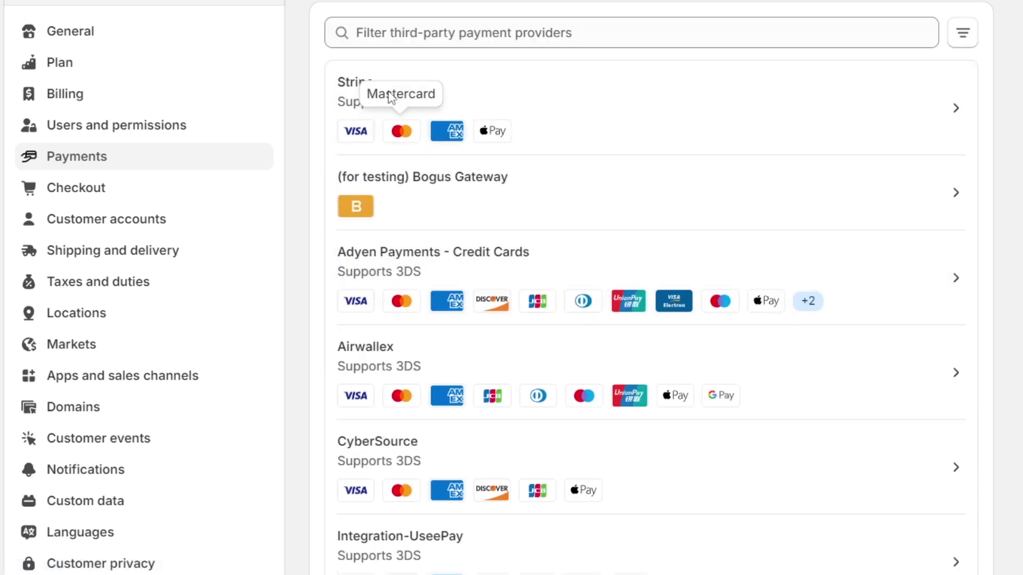
click(557, 89)
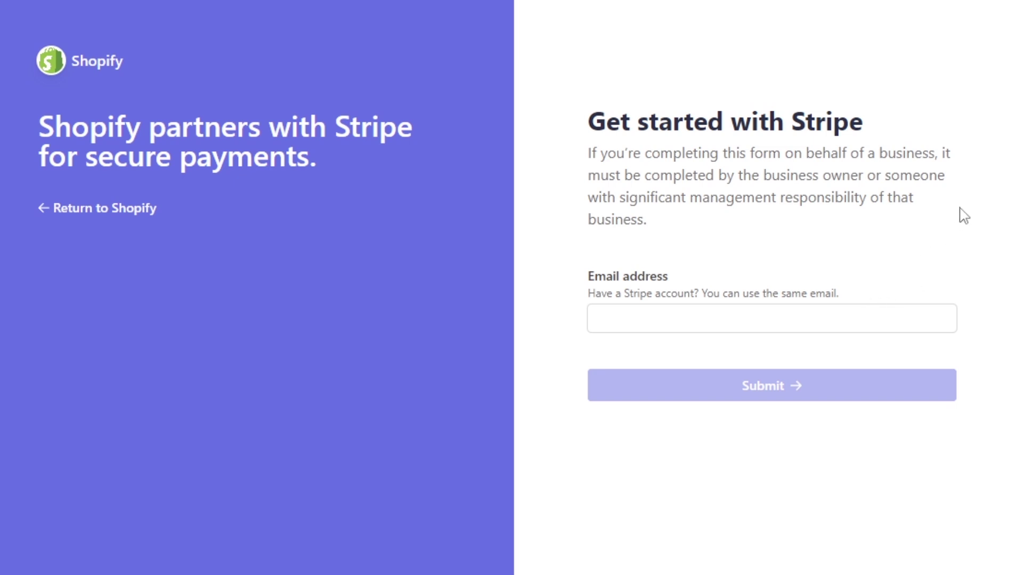
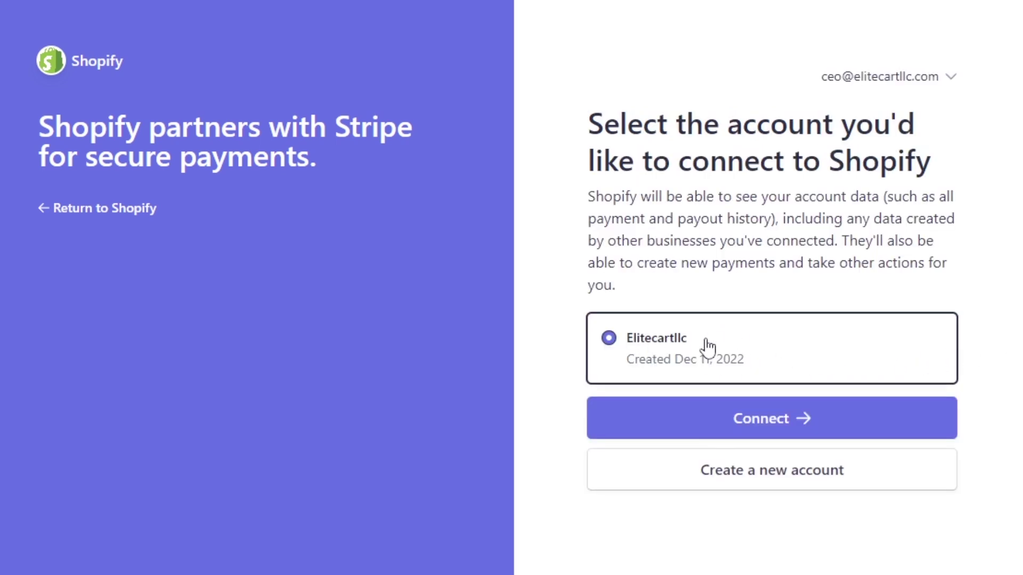
Step: Enter the Stripe verification code and connect the existing Stripe account to Shopify
click(830, 426)
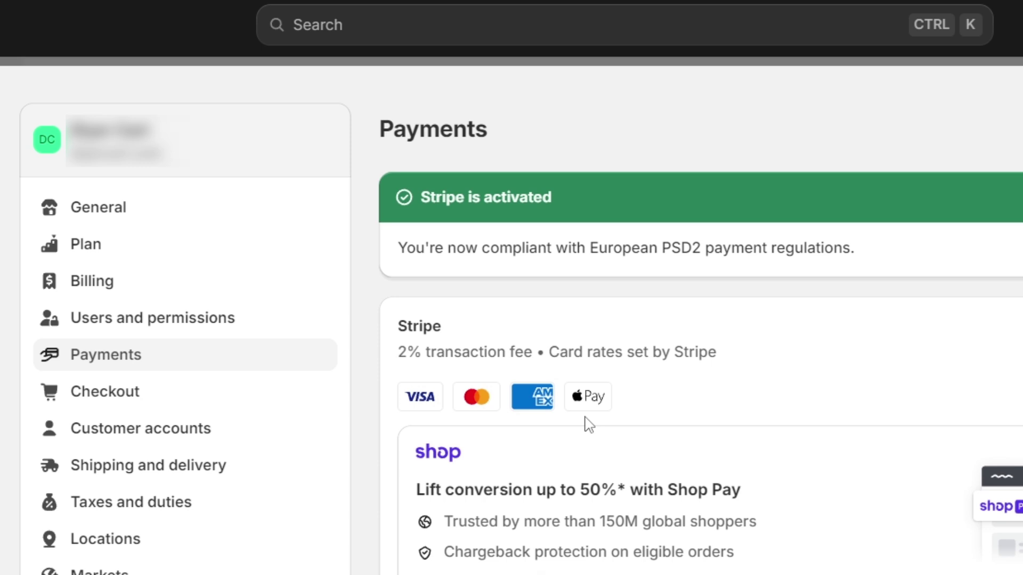
Step: Confirm the 'Stripe is activated' banner on the Payments page
drag(422, 196, 566, 195)
click(649, 193)
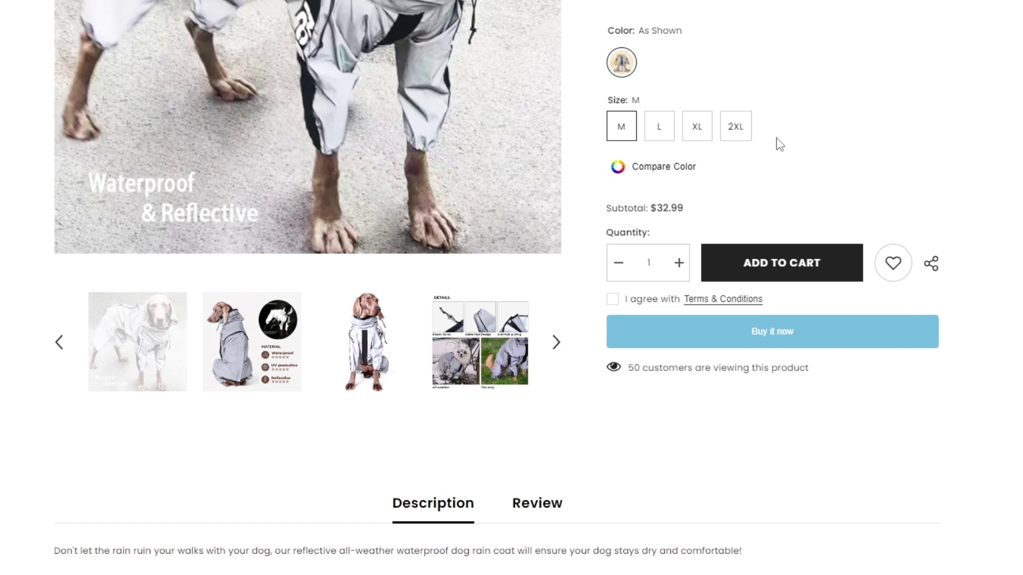
Step: Add the dog rain coat to the cart and scroll checkout to the Payment section
click(811, 271)
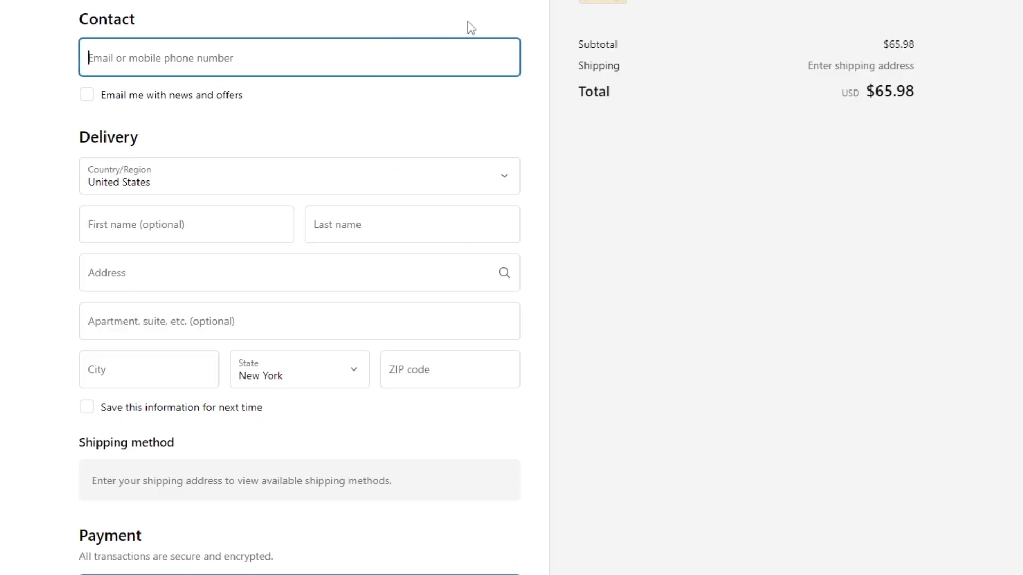
scroll(461, 112, down, 4)
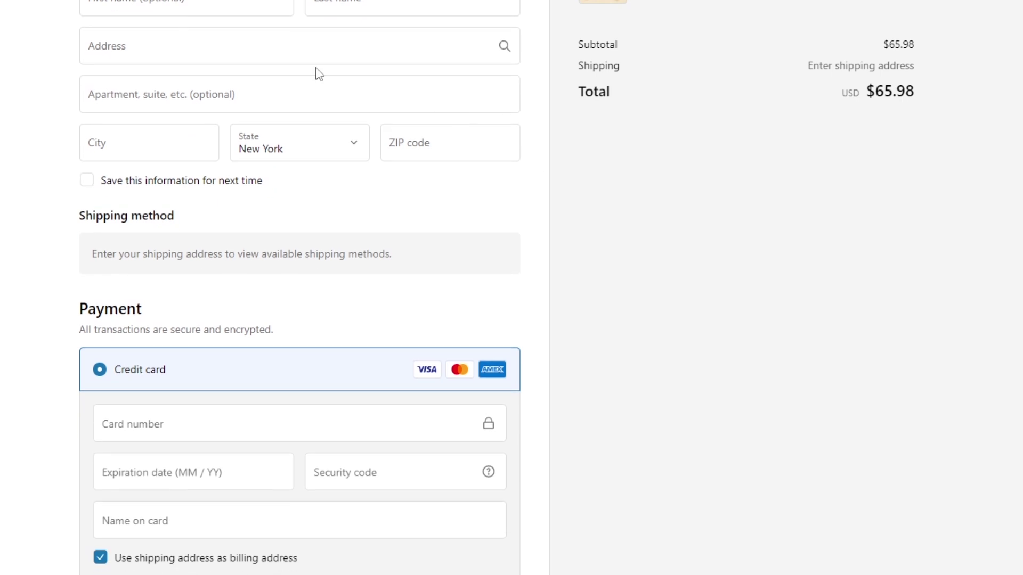
scroll(229, 142, down, 3)
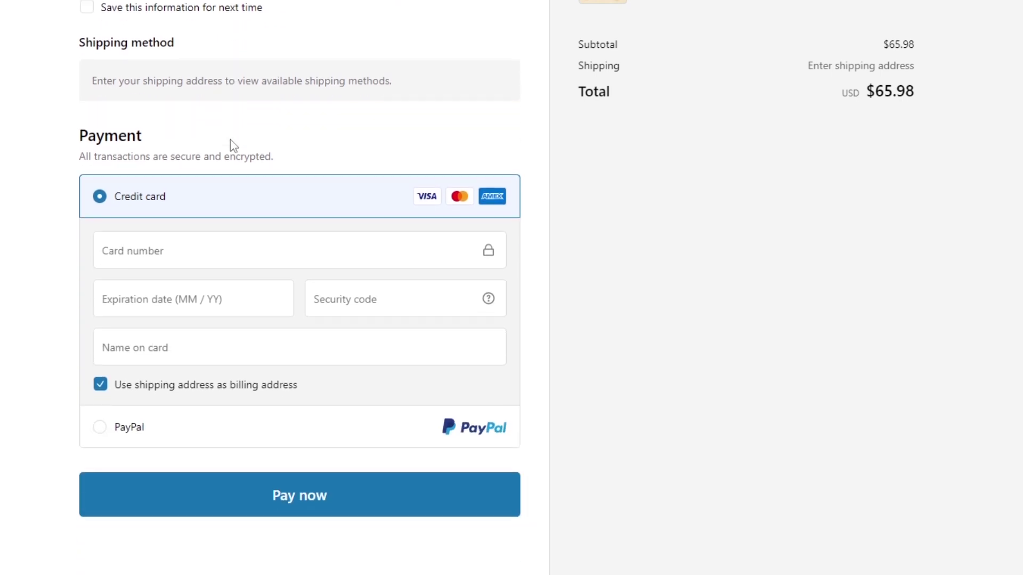
Step: Step through the card number, expiration, security code and name fields without entering details
click(150, 252)
click(194, 298)
click(373, 298)
click(229, 351)
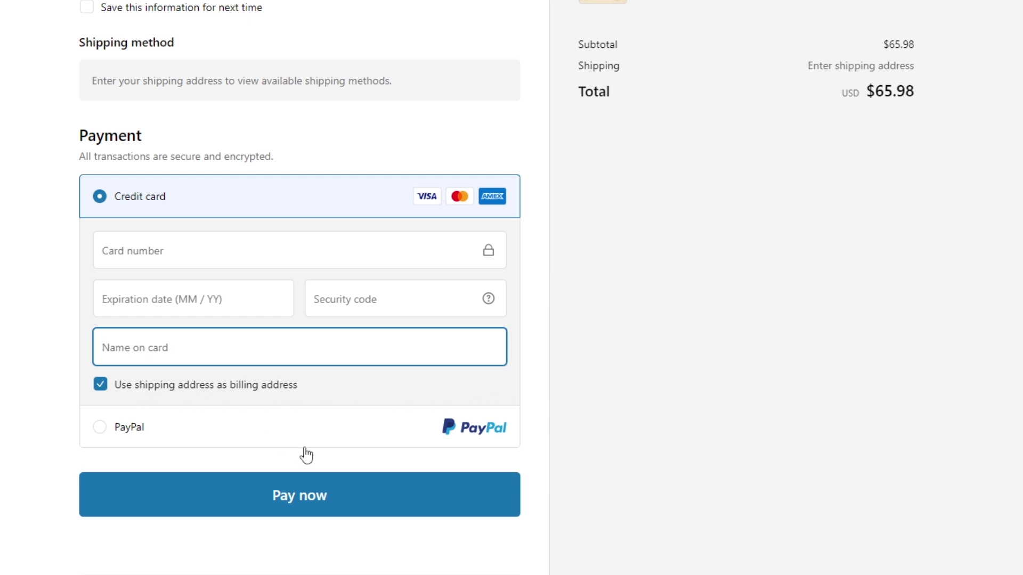
click(553, 437)
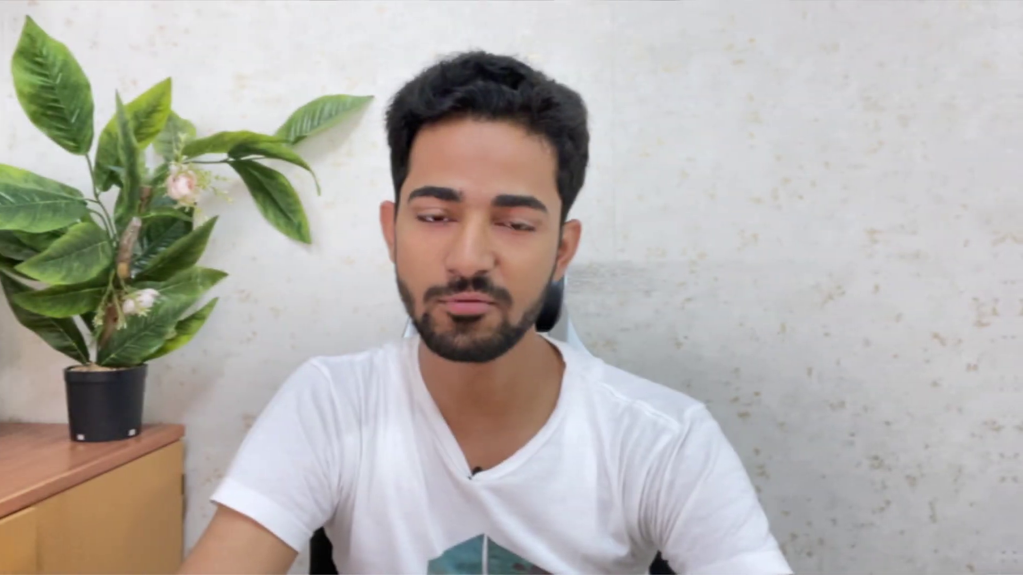